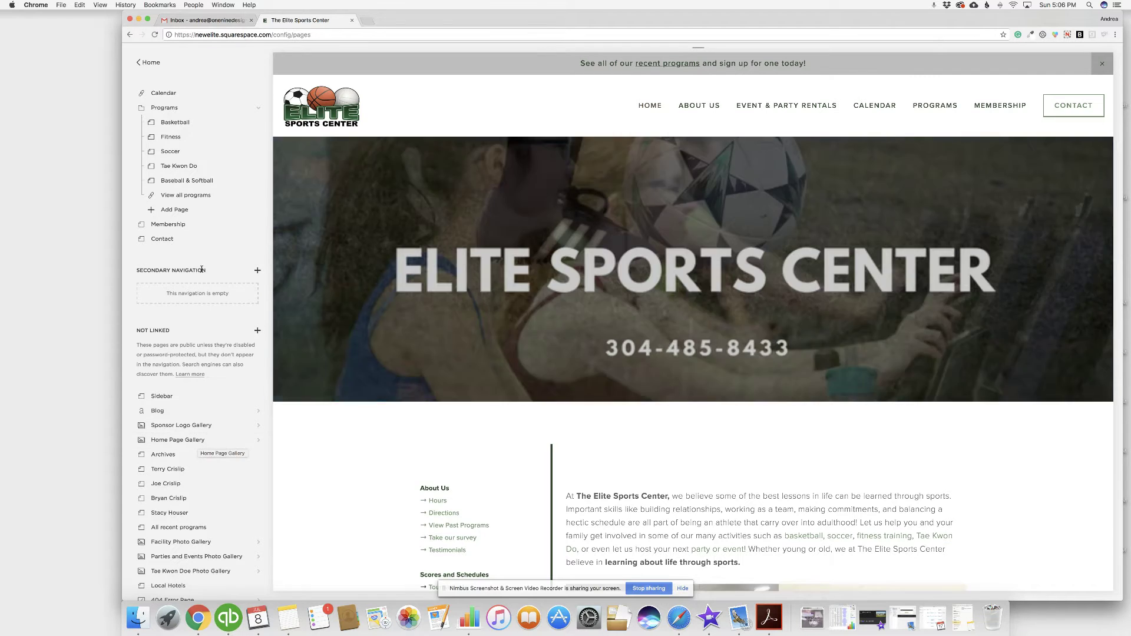
# Open the Home Page Gallery from the not-linked pages of the website.
pyautogui.scroll(5, 200, 271)
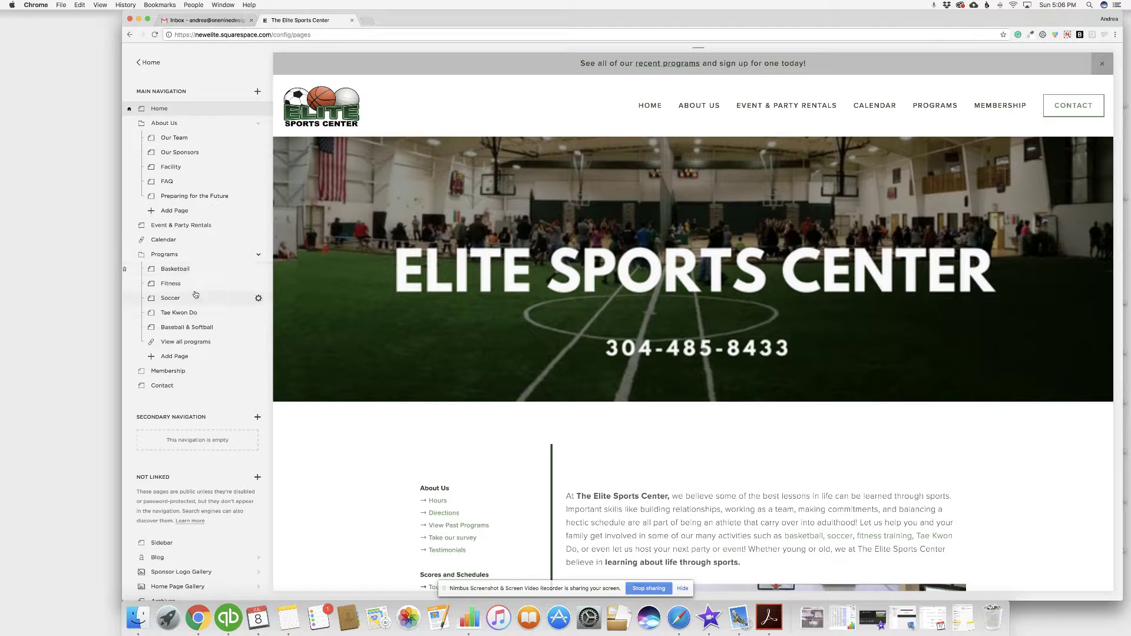
pyautogui.scroll(-5, 171, 354)
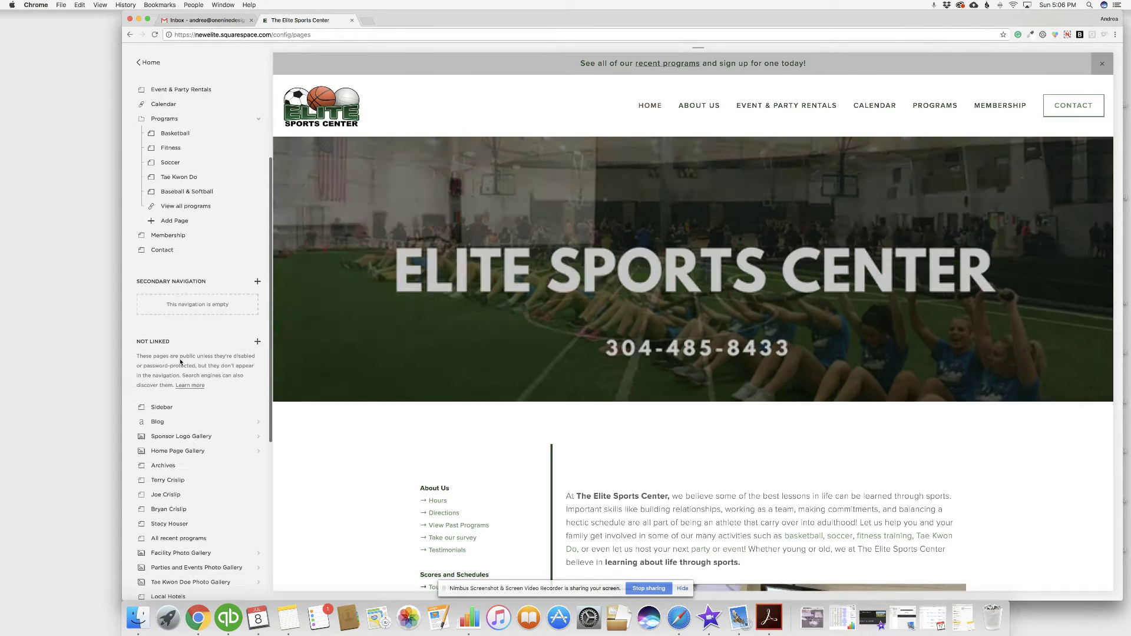
pyautogui.scroll(-3, 181, 359)
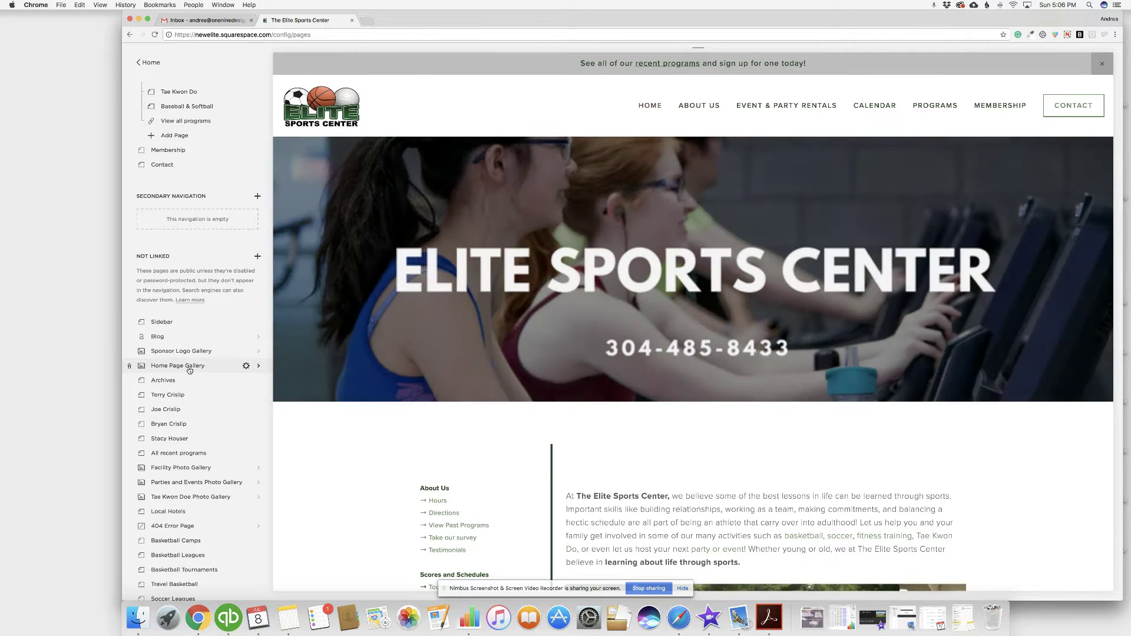
pyautogui.click(177, 365)
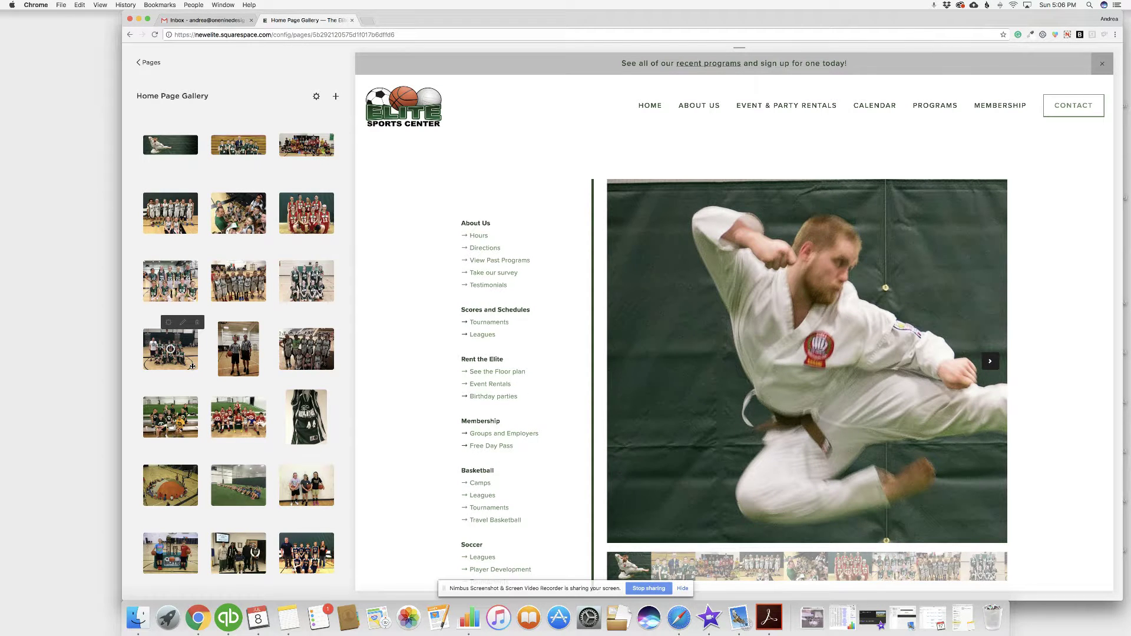
pyautogui.moveTo(595, 384)
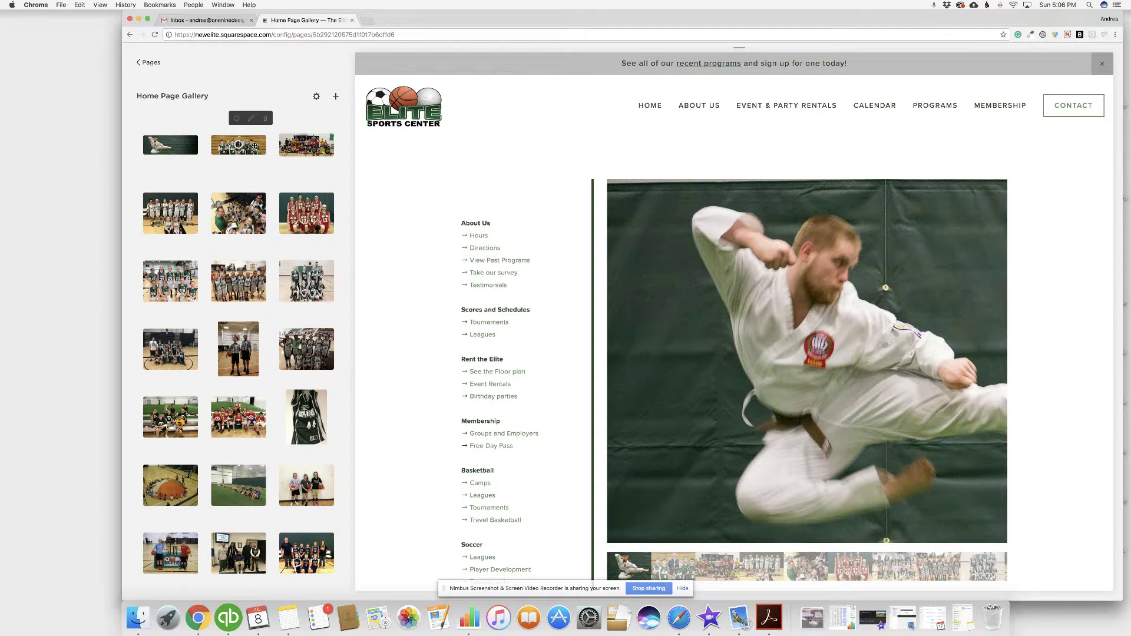
# Remove the three team photos that directly follow the karate photo in the Home Page Gallery.
pyautogui.click(266, 121)
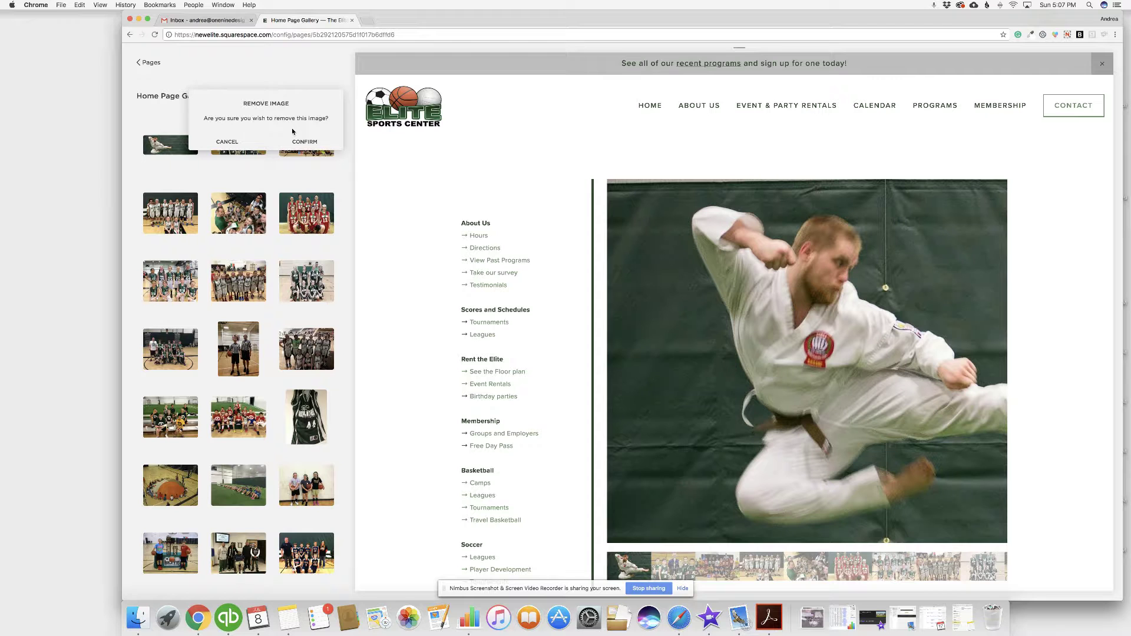
pyautogui.click(306, 142)
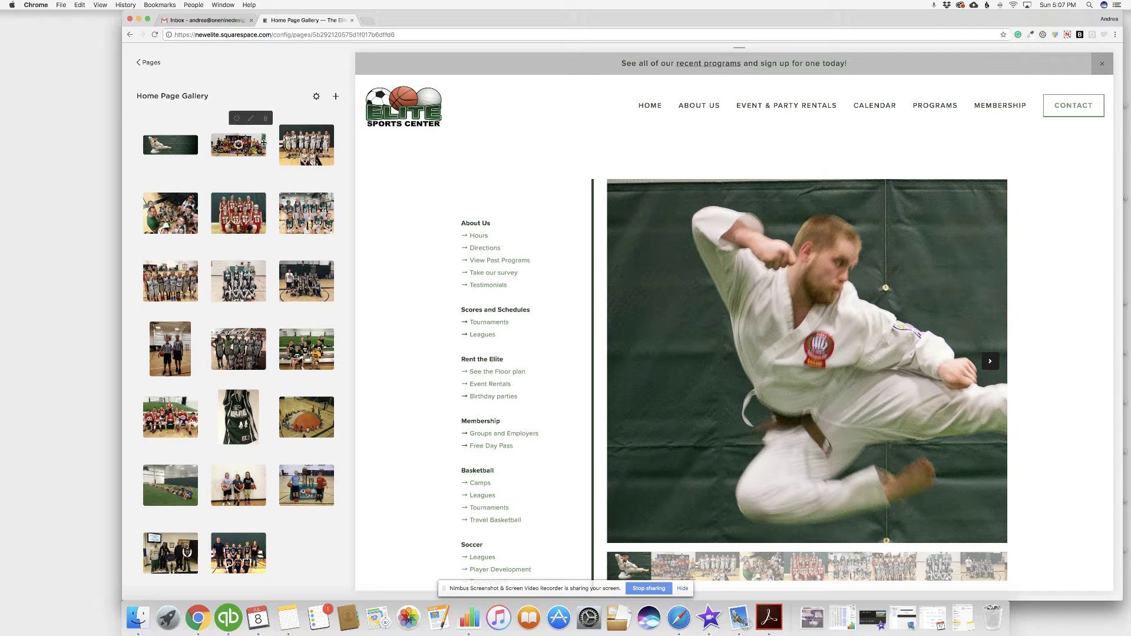
pyautogui.click(268, 121)
pyautogui.click(306, 142)
pyautogui.click(266, 120)
pyautogui.click(289, 141)
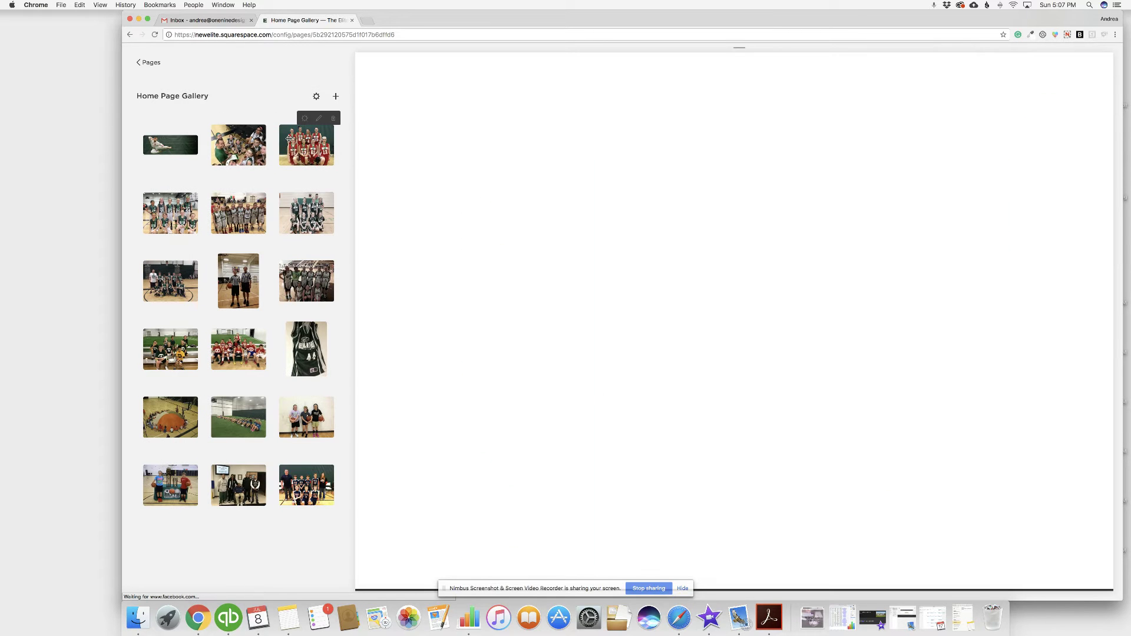
# Remove the middle team photo and the first team photo from the gallery's second row.
pyautogui.click(265, 186)
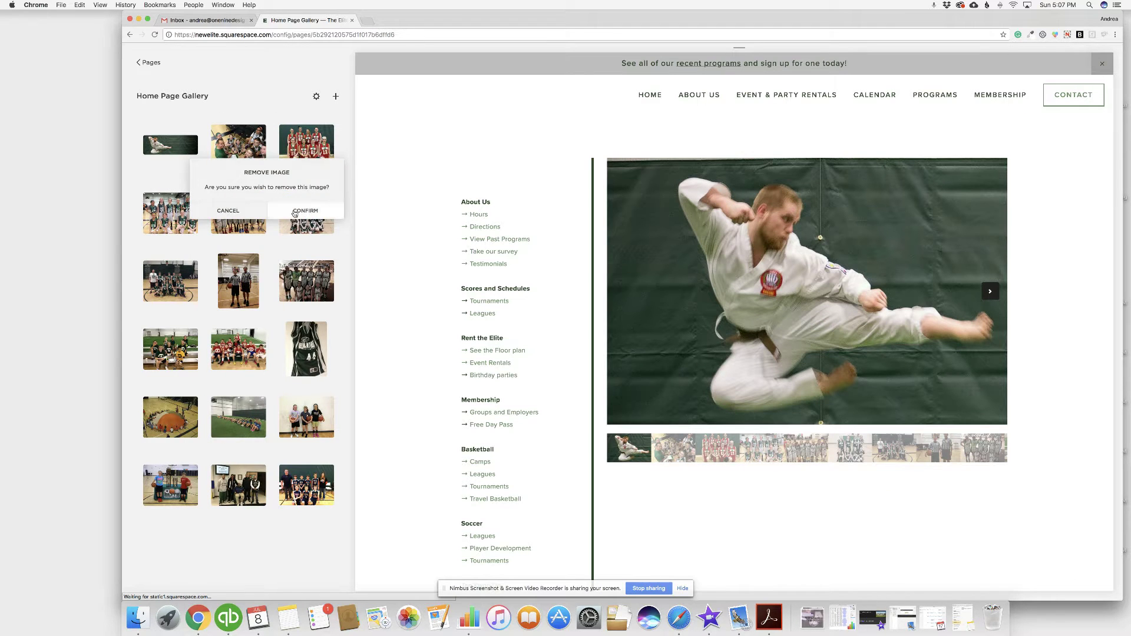
pyautogui.click(289, 208)
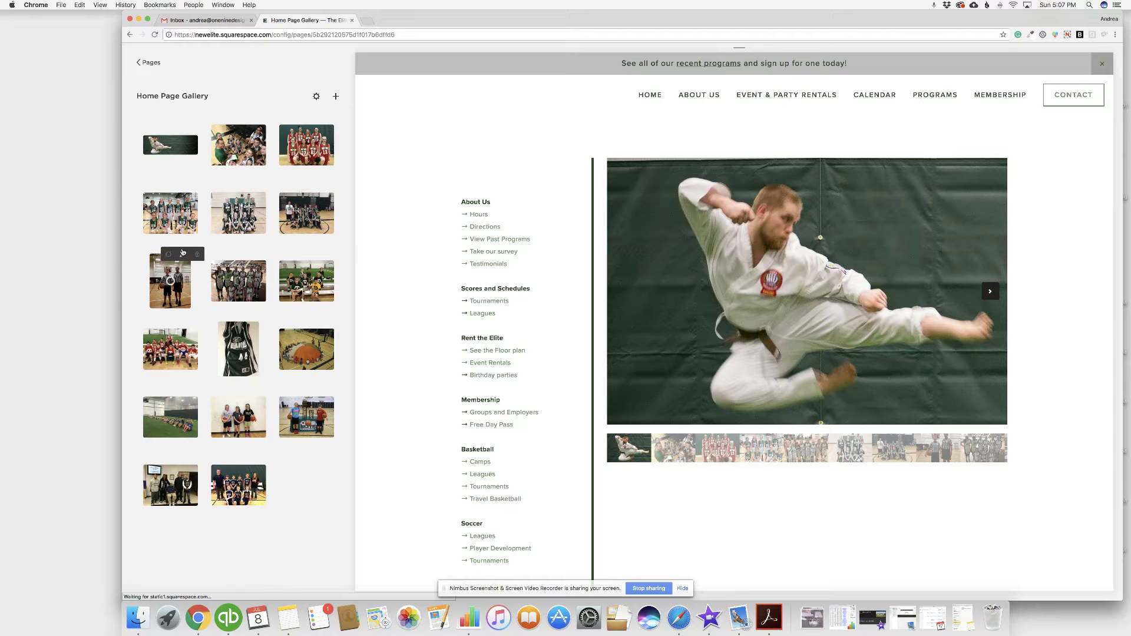
pyautogui.click(198, 190)
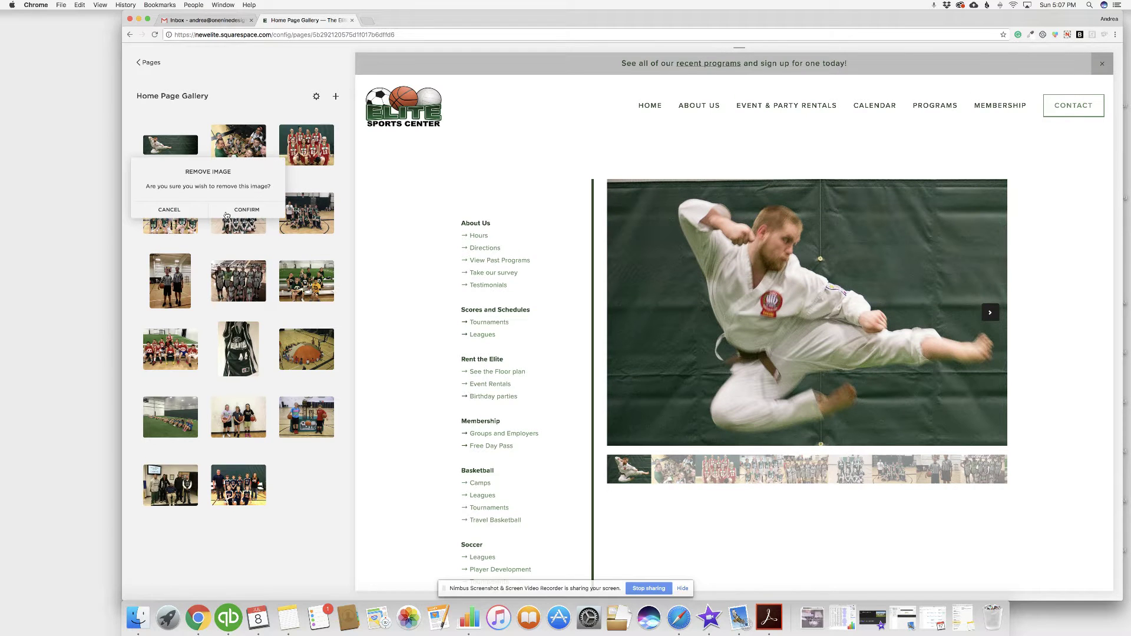
pyautogui.click(244, 209)
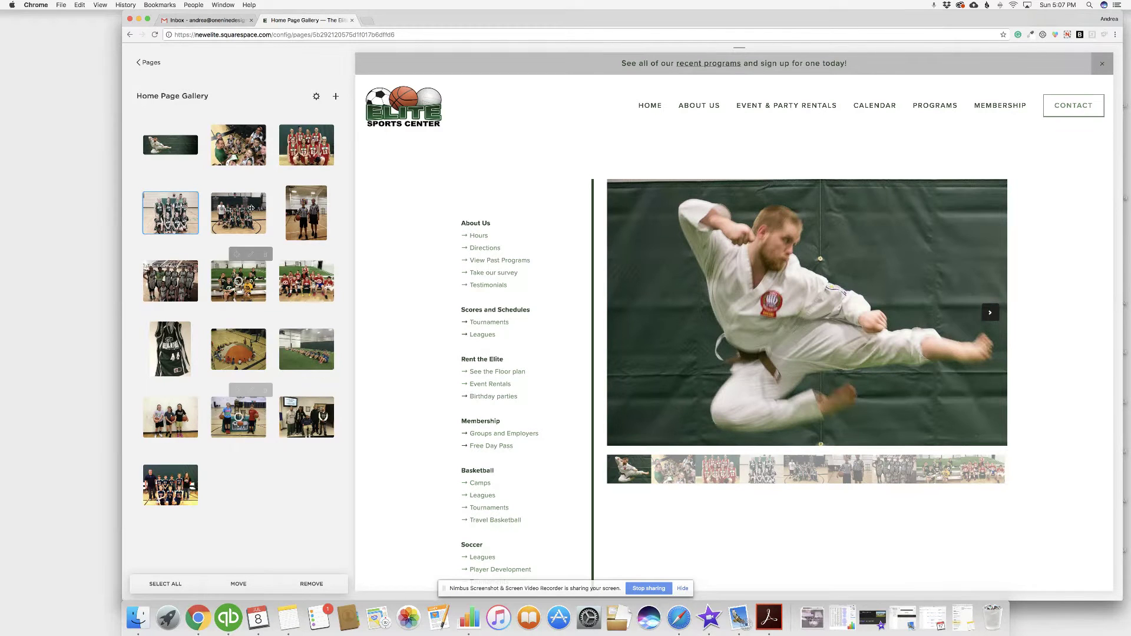
# Reopen the Home Page Gallery and upload baseball.jpg from the Stock photos folder at the end of the gallery.
pyautogui.click(151, 63)
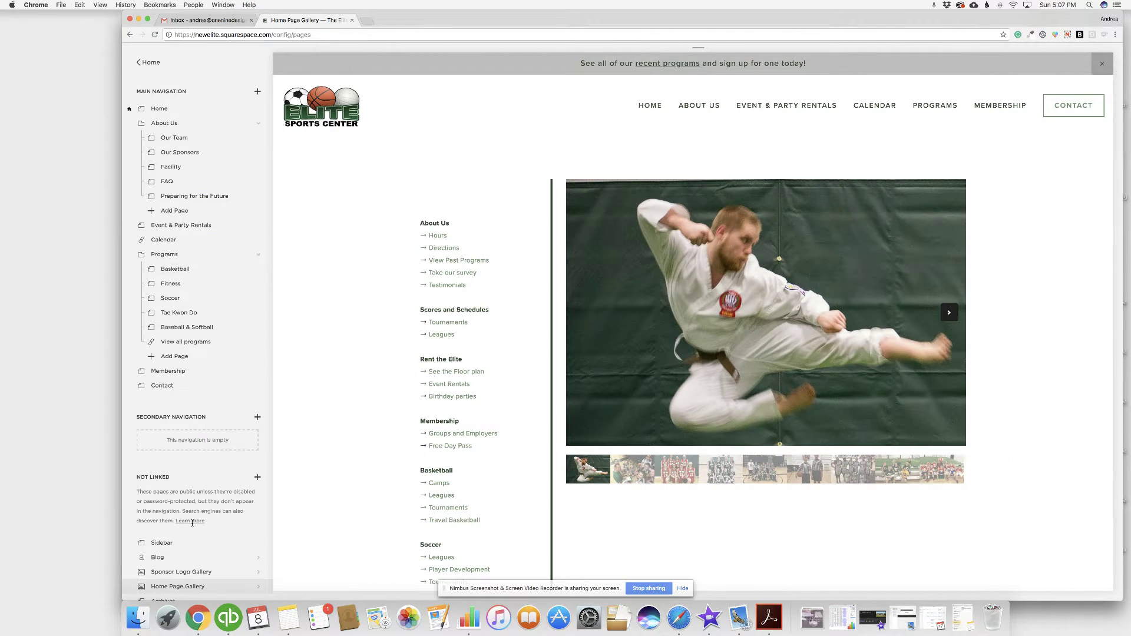
pyautogui.click(181, 585)
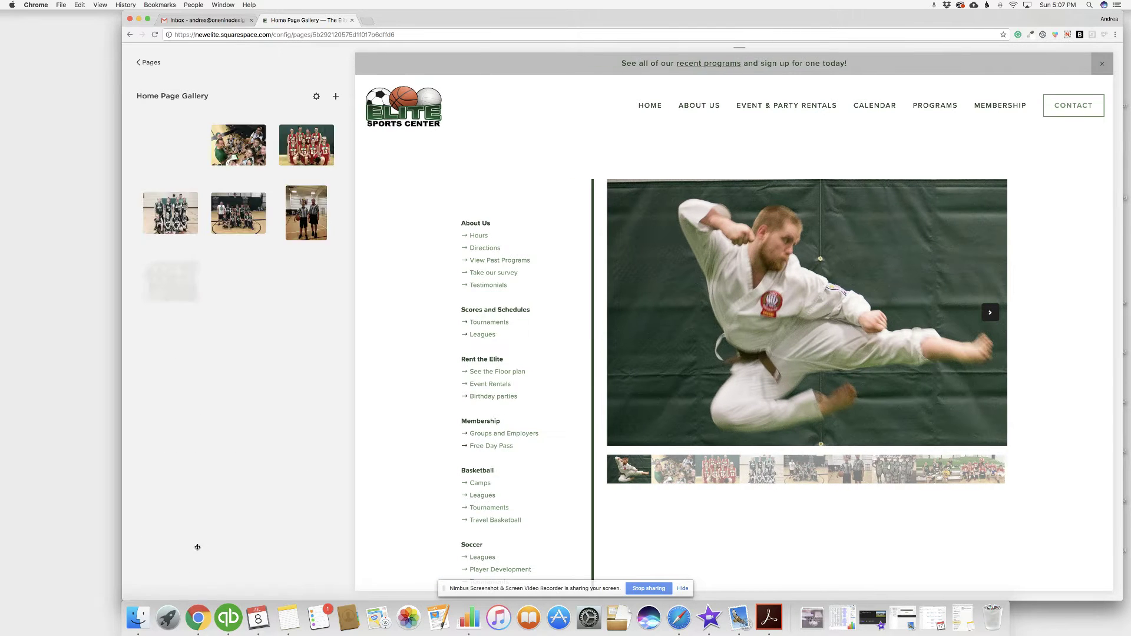
pyautogui.scroll(-5, 267, 409)
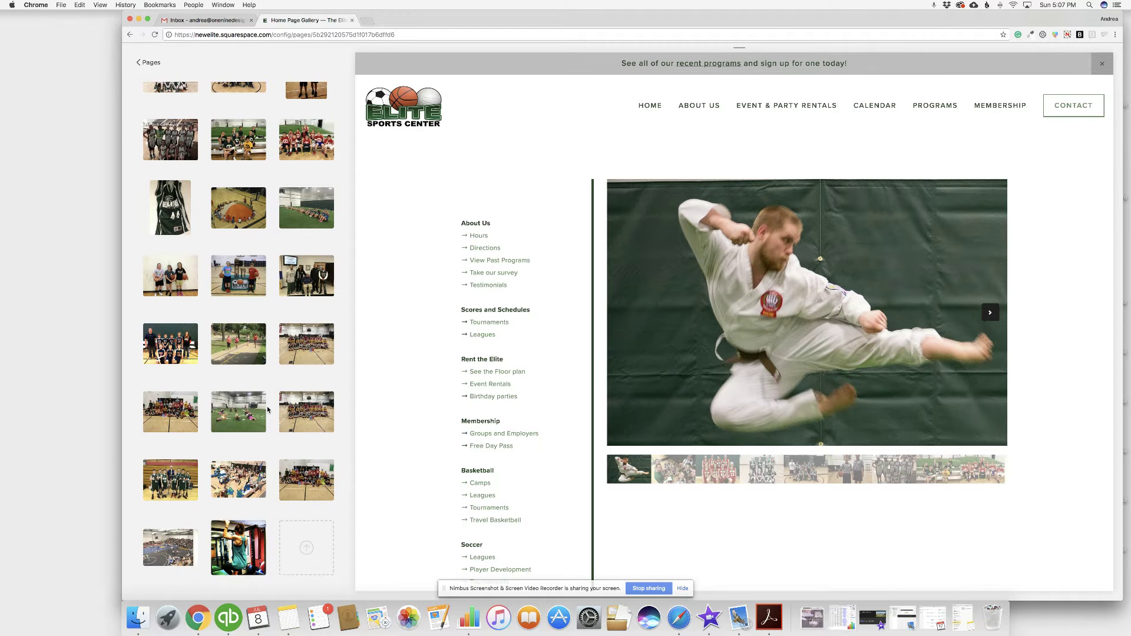
pyautogui.click(306, 548)
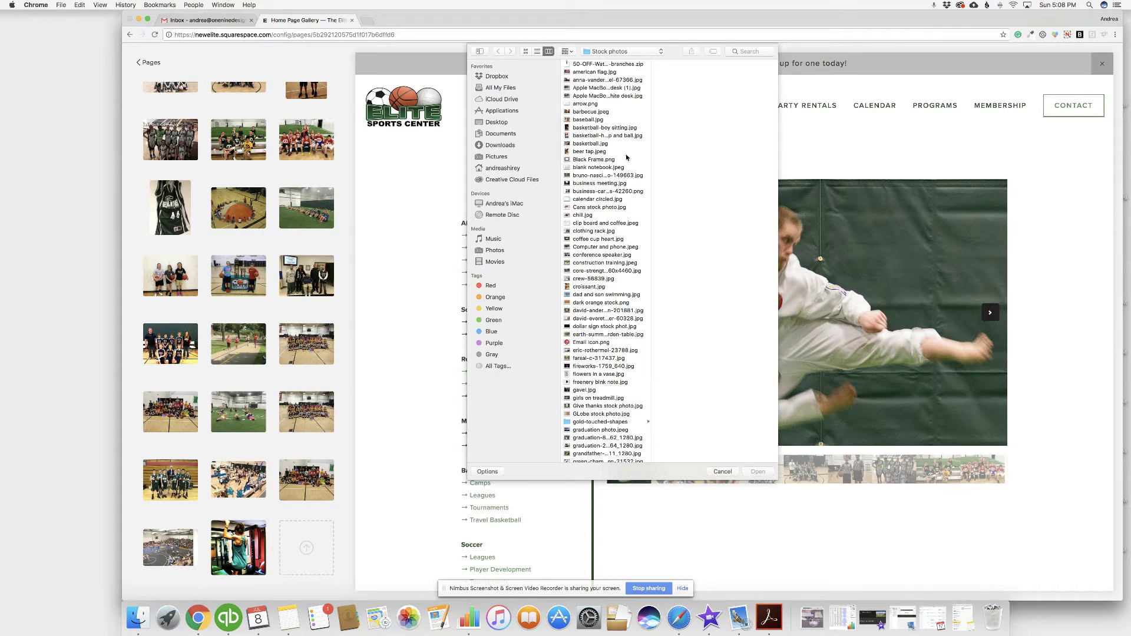
pyautogui.click(589, 120)
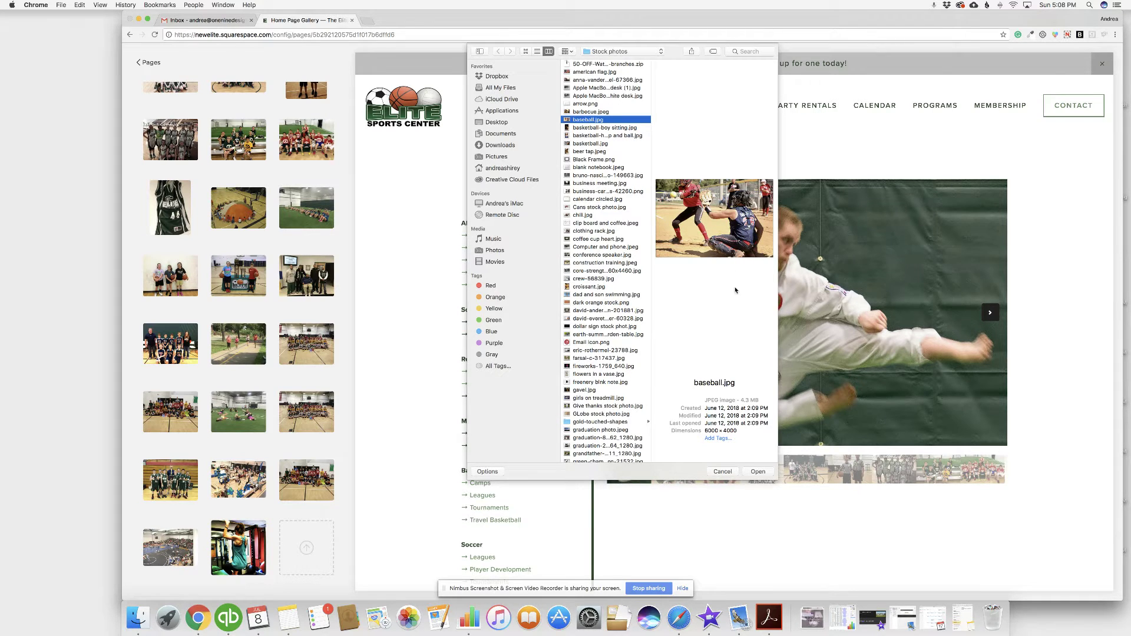
pyautogui.click(758, 473)
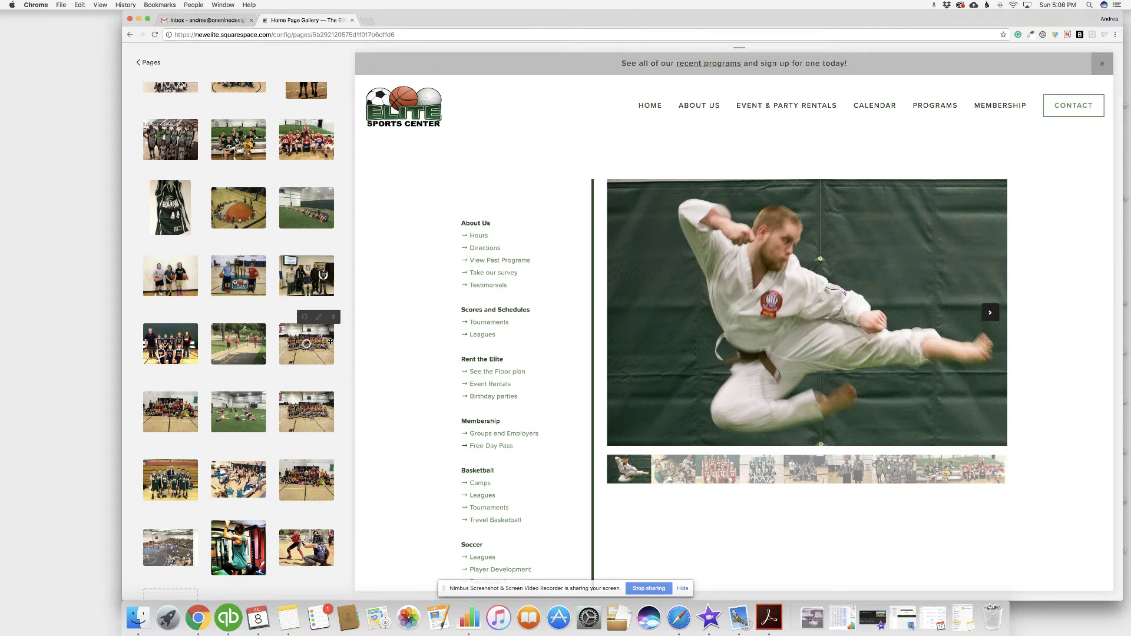
# Move the photo of children around the orange parachute to second place in the gallery, directly after the karate photo.
pyautogui.scroll(3, 331, 342)
pyautogui.scroll(3, 330, 341)
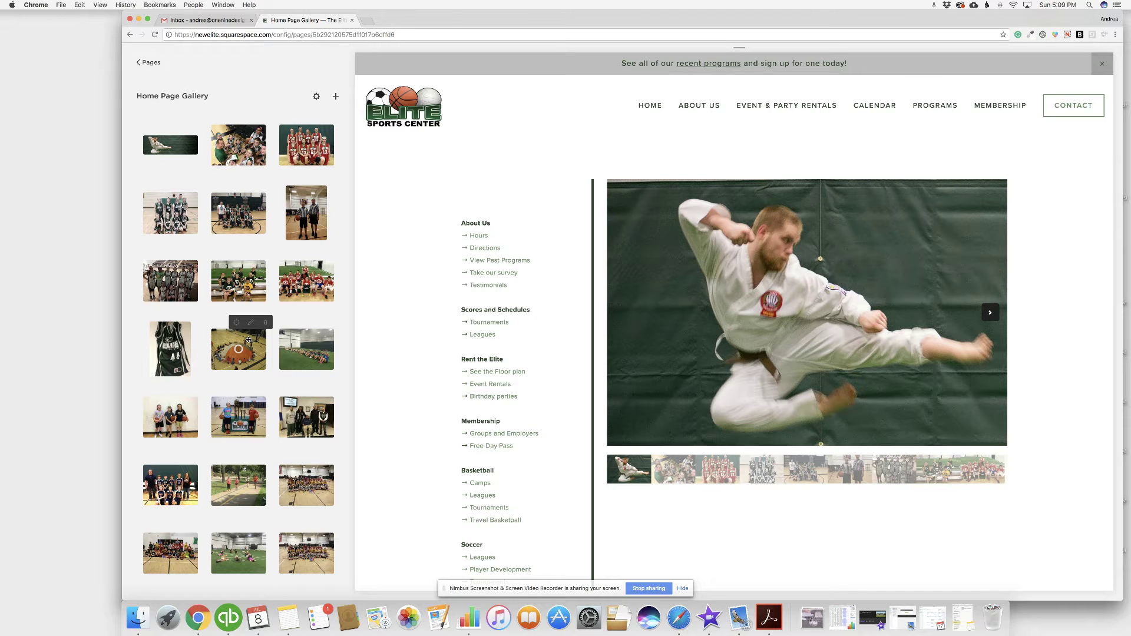
pyautogui.moveTo(249, 340); pyautogui.dragTo(253, 138)
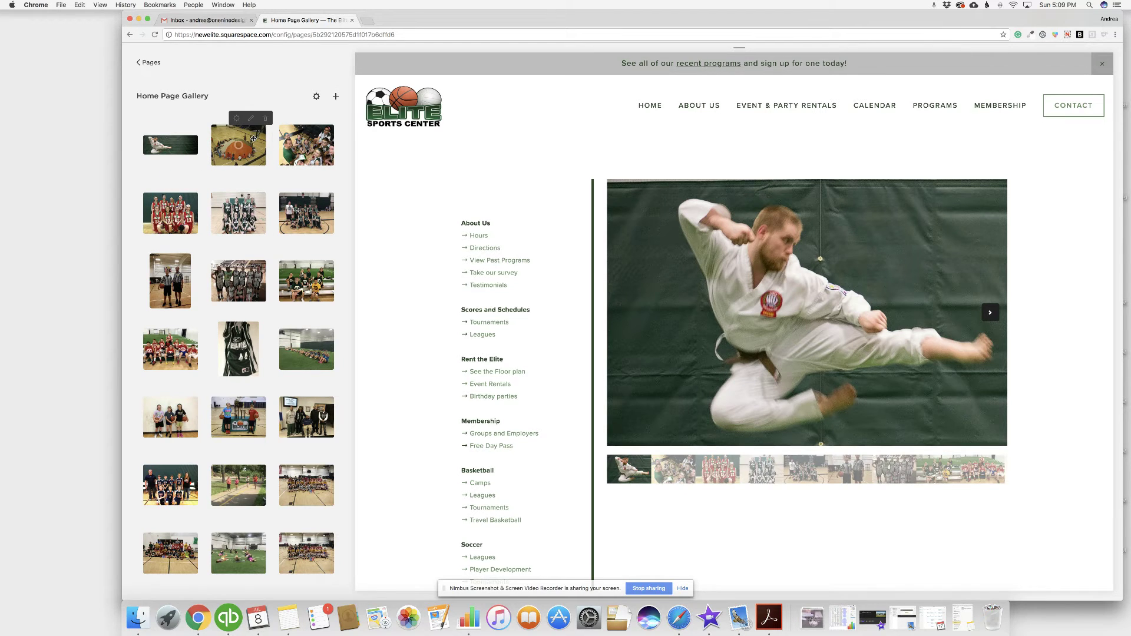
pyautogui.scroll(-2, 271, 315)
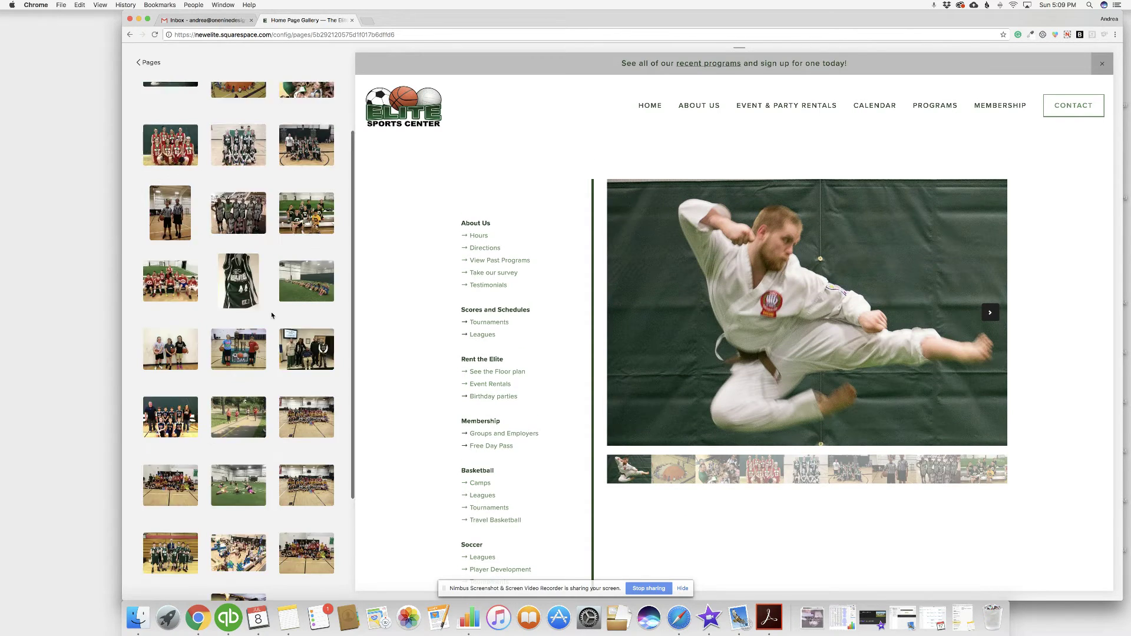
pyautogui.scroll(2, 269, 314)
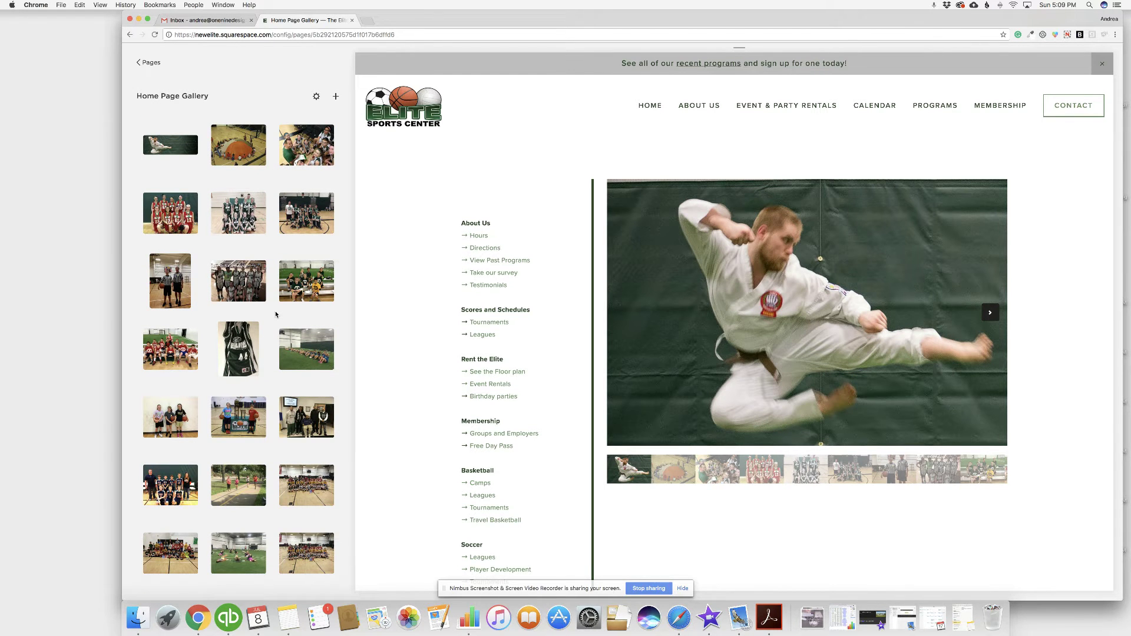
# Return to the page list, open the Home page and page through its photo slideshow to check the new image order.
pyautogui.click(150, 62)
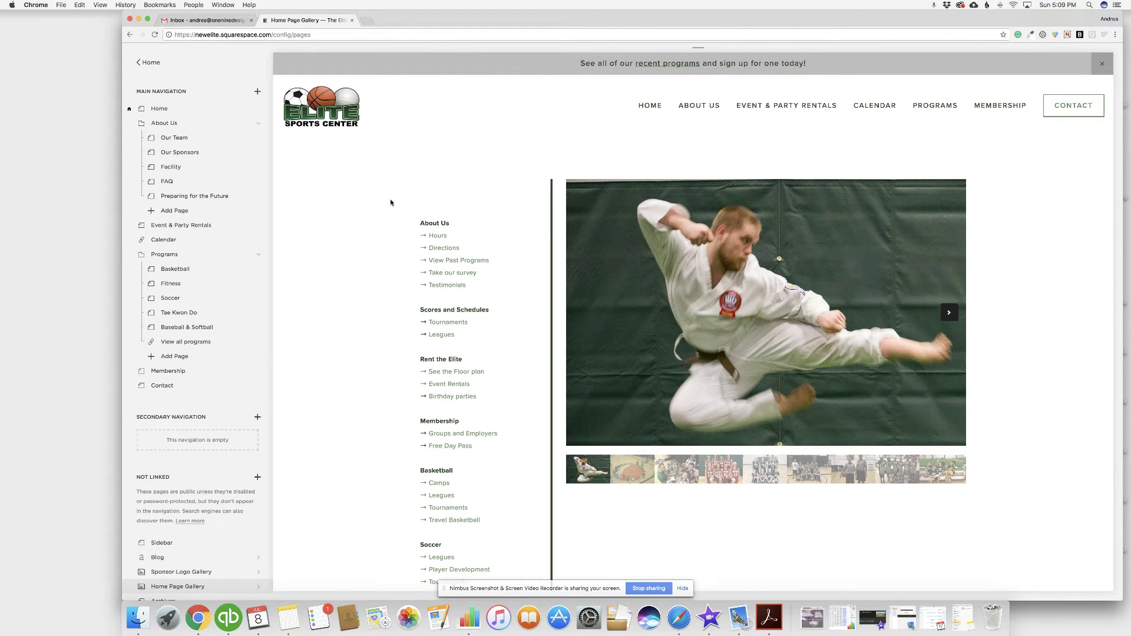
pyautogui.moveTo(428, 241)
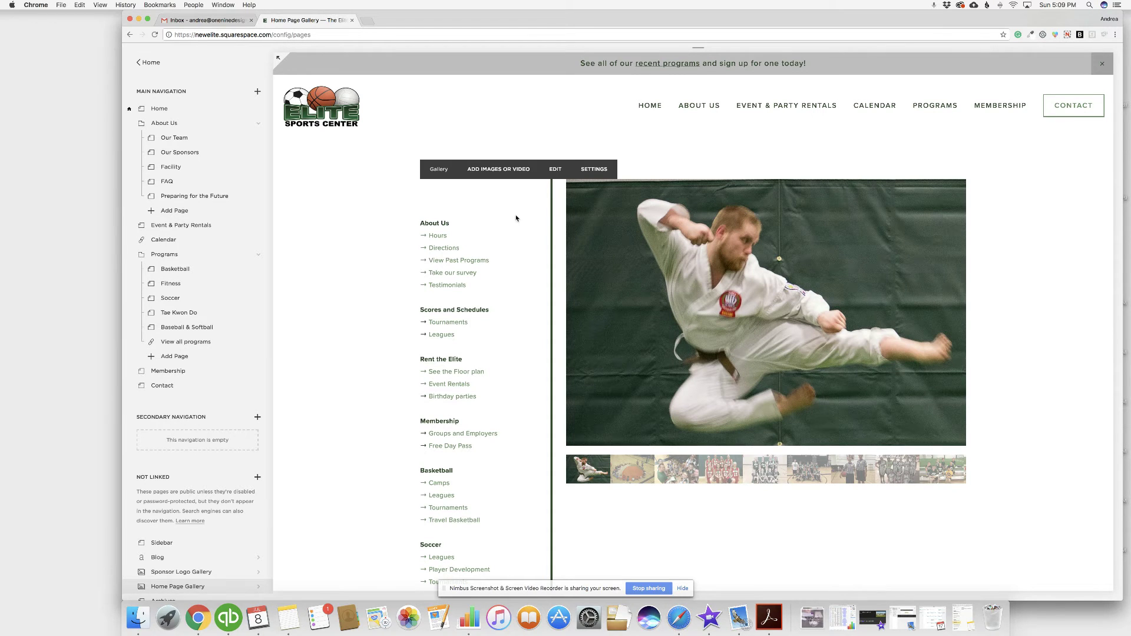
pyautogui.click(159, 109)
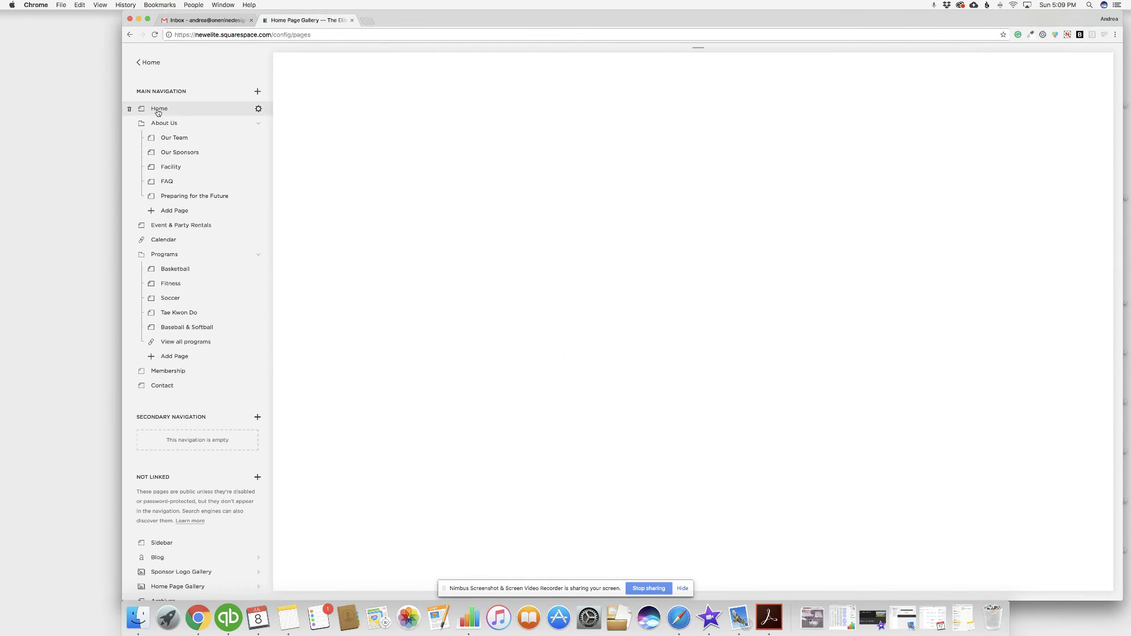
pyautogui.scroll(-7, 739, 447)
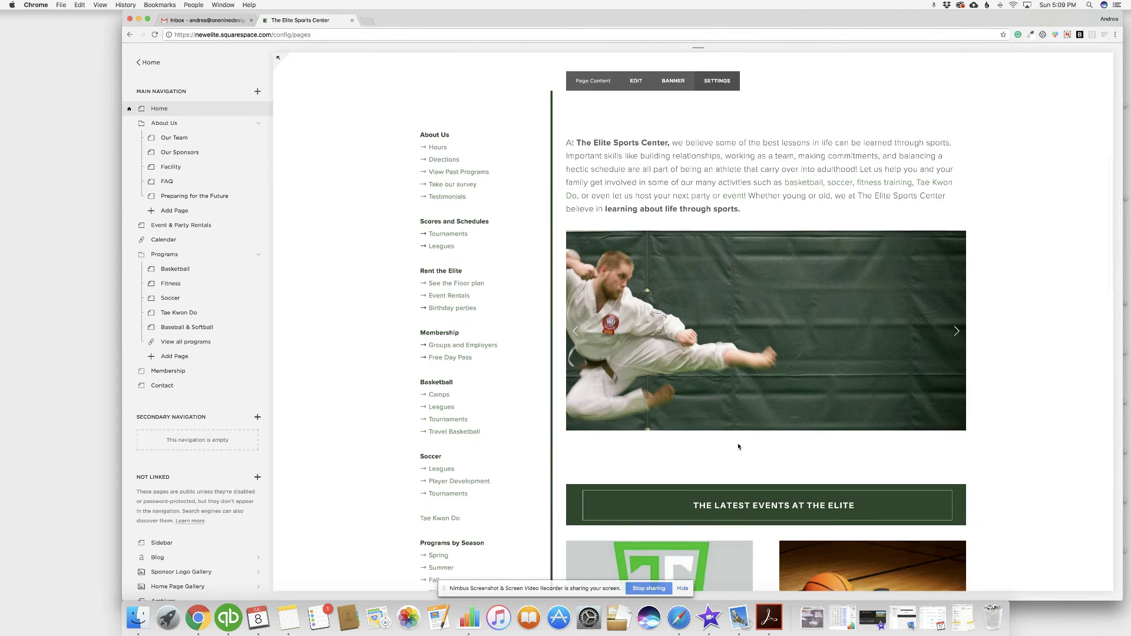
pyautogui.click(954, 301)
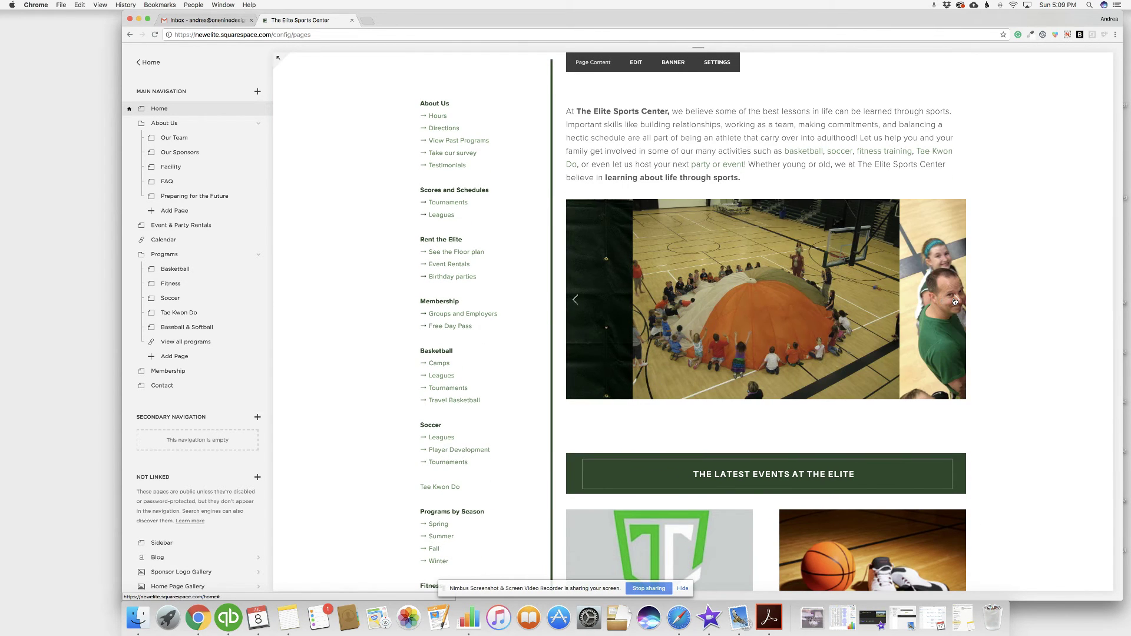
pyautogui.click(576, 301)
pyautogui.click(576, 300)
pyautogui.click(577, 301)
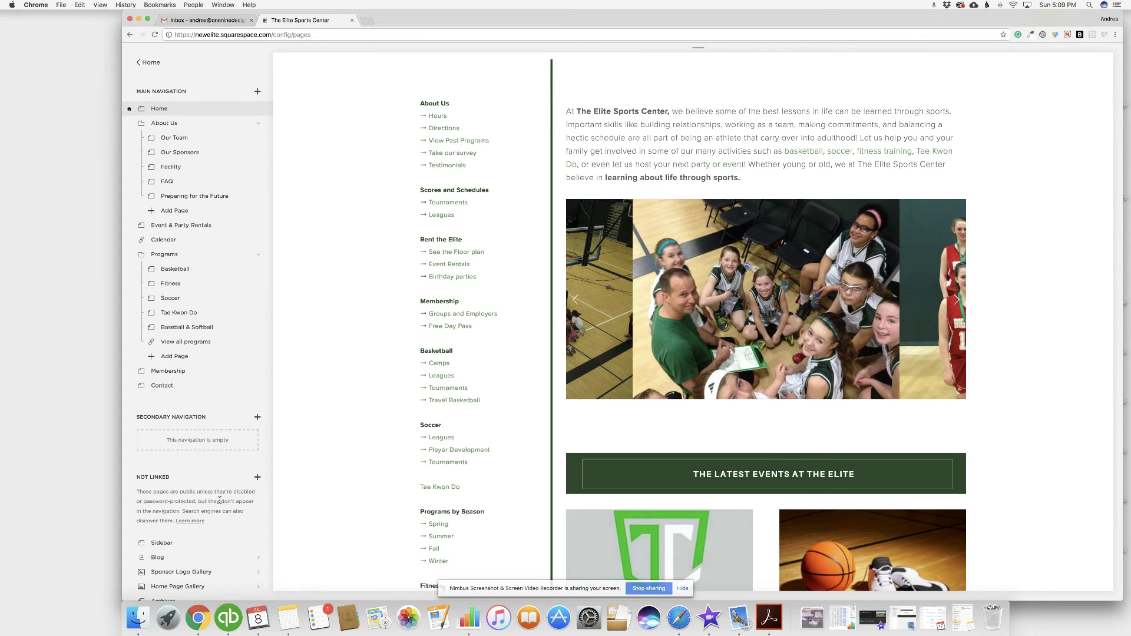
# Look through the not-linked pages for the site's other photo galleries.
pyautogui.scroll(-10, 219, 502)
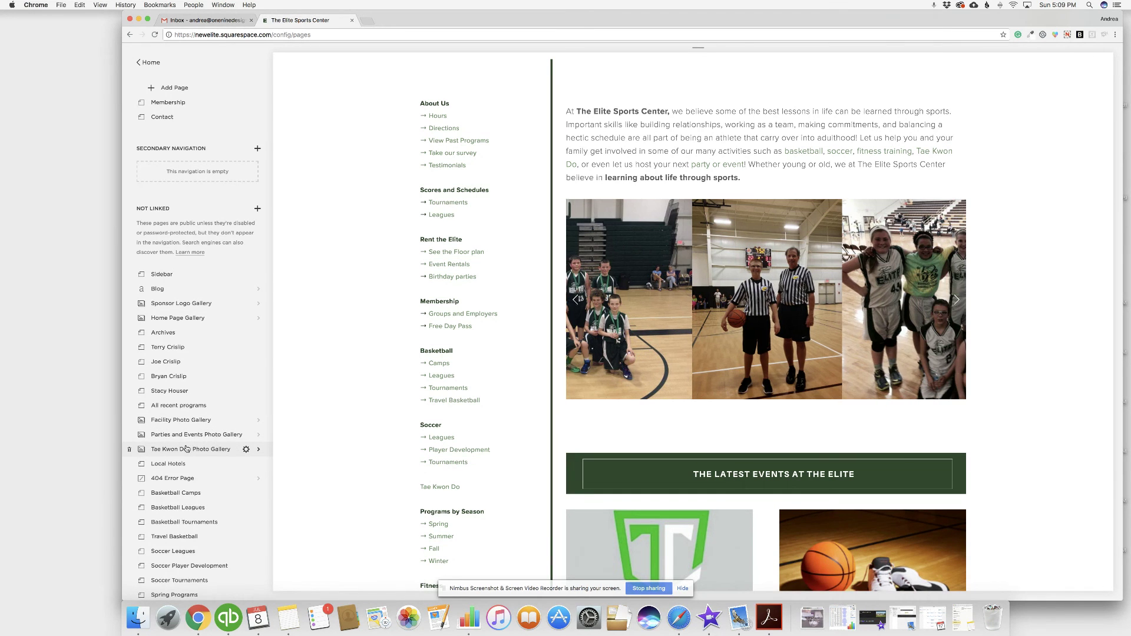
pyautogui.scroll(-3, 215, 453)
pyautogui.scroll(2, 214, 454)
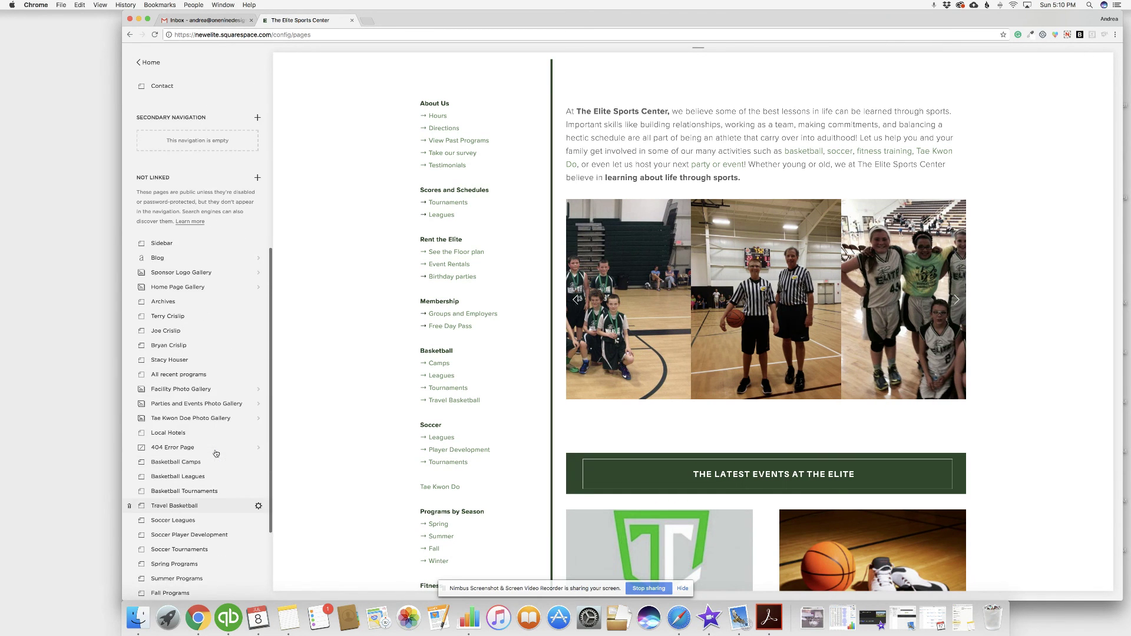